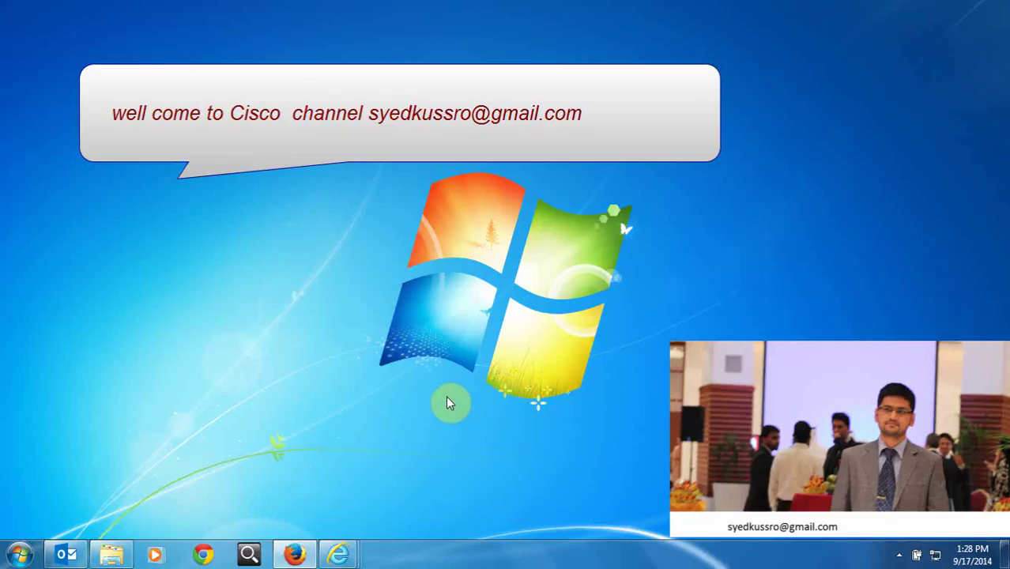
Open Programs and Features through Start and Control Panel.
click(21, 560)
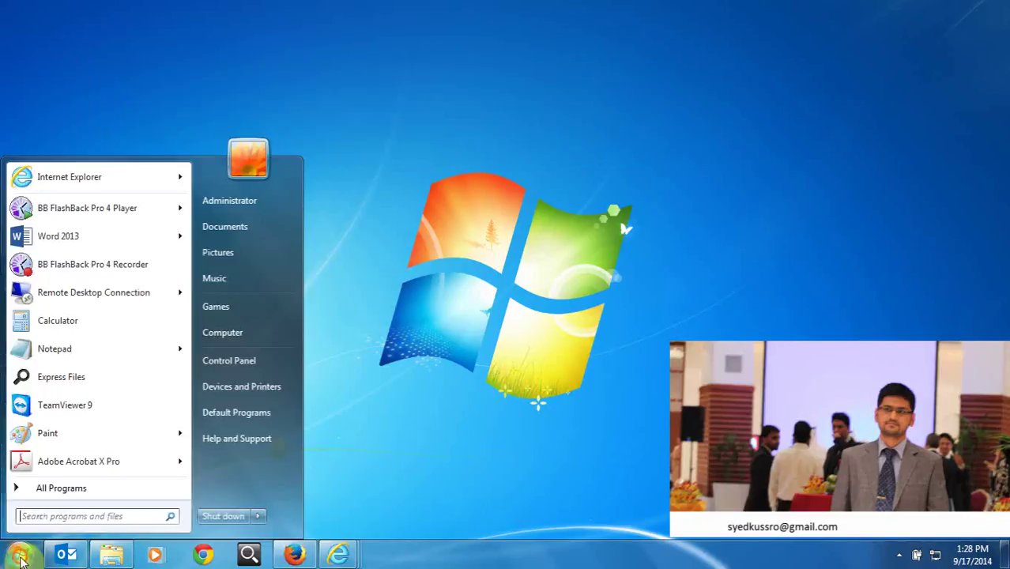
click(261, 375)
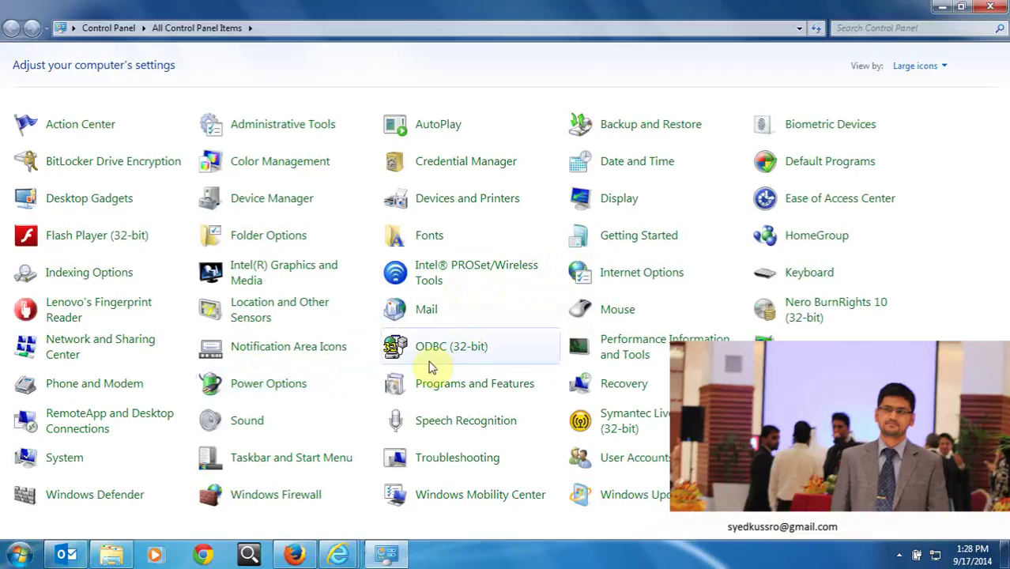
click(436, 386)
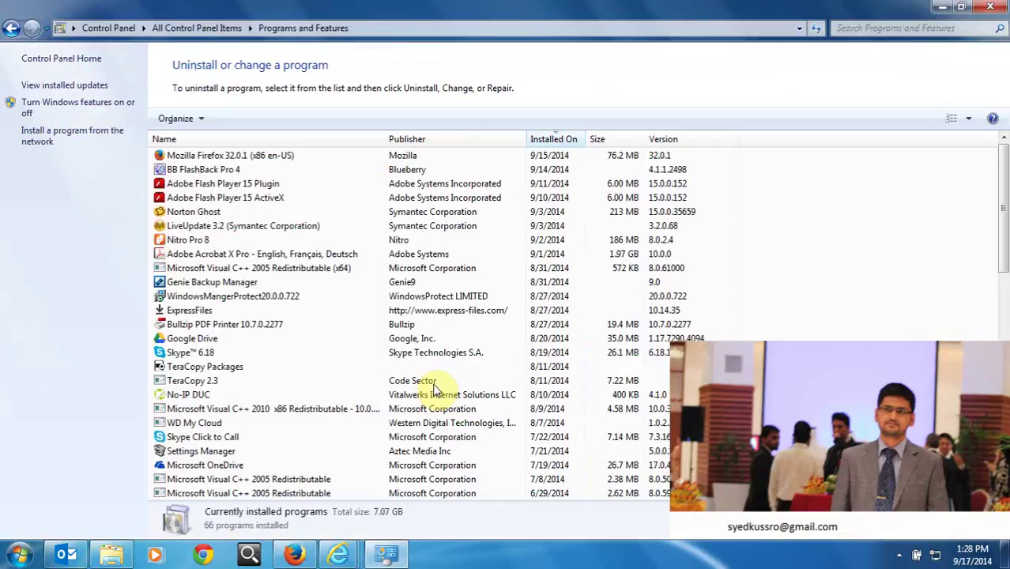
Tick Telnet Server in the Windows Features list and confirm with OK.
click(106, 105)
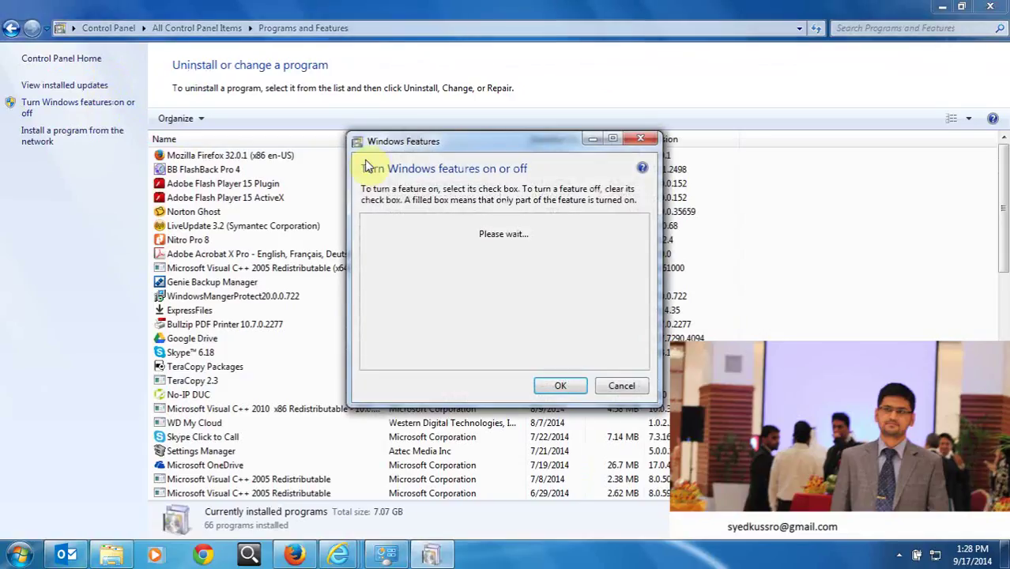
click(942, 7)
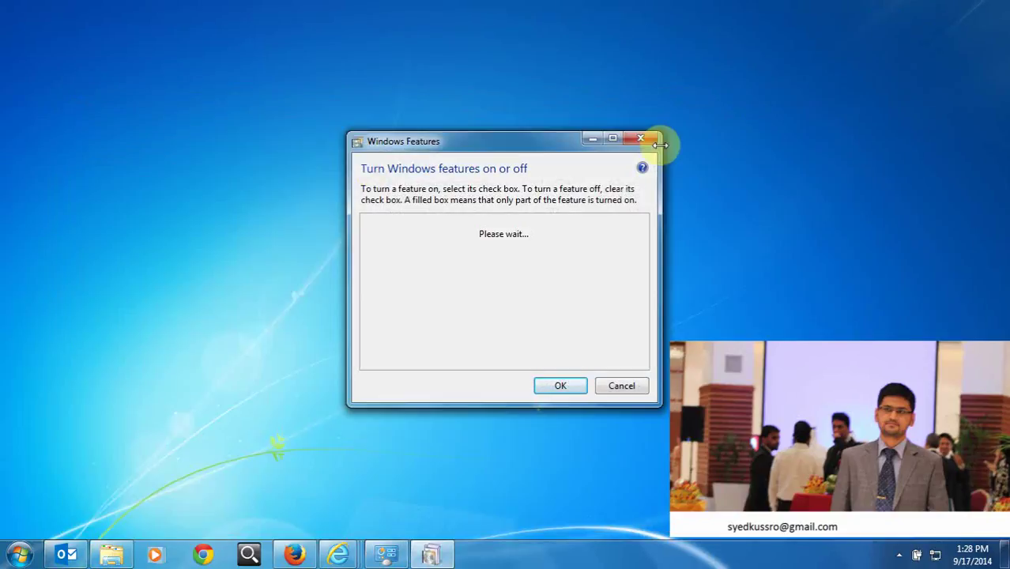
drag(550, 146, 540, 133)
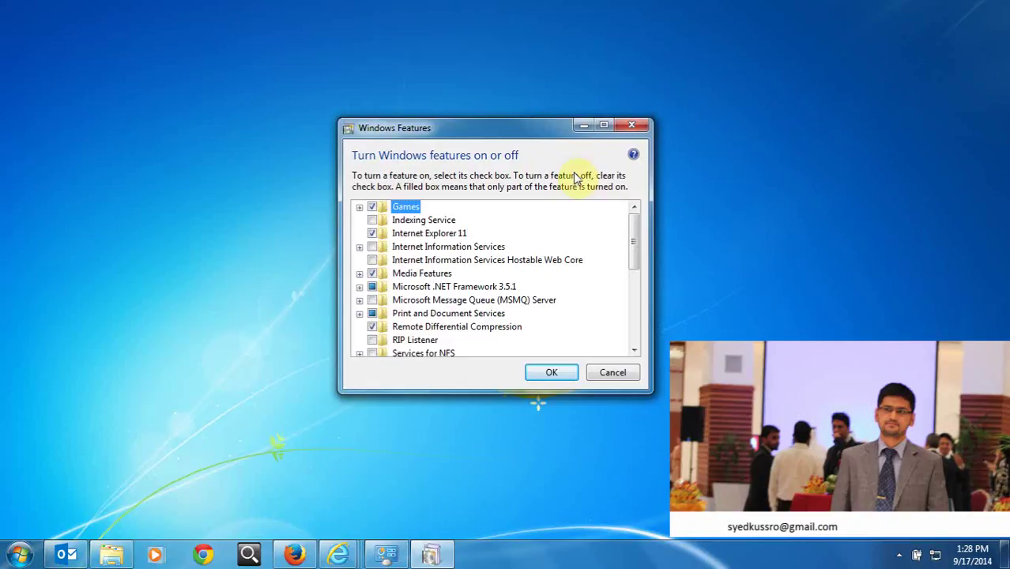
drag(639, 235, 638, 270)
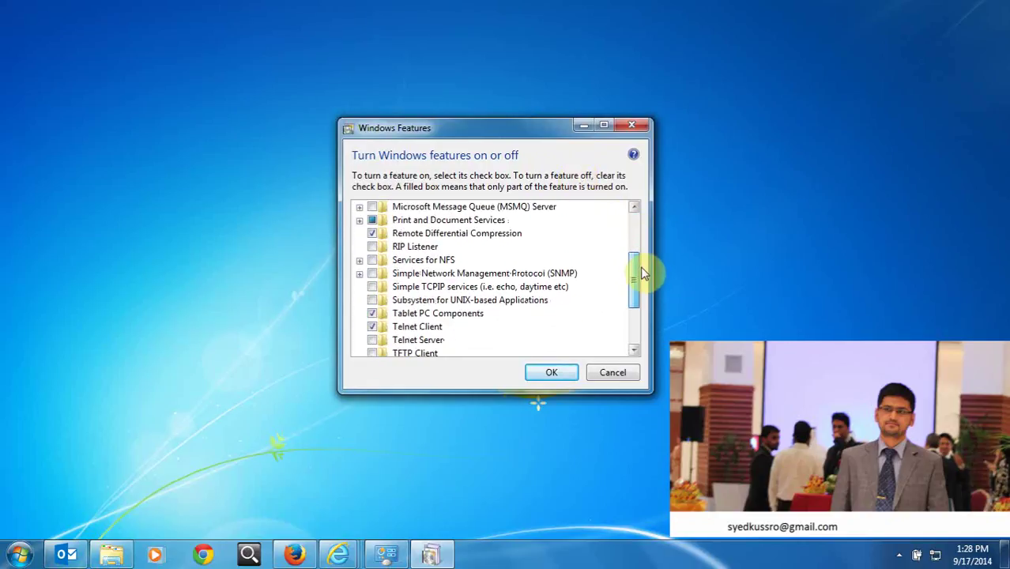
click(371, 341)
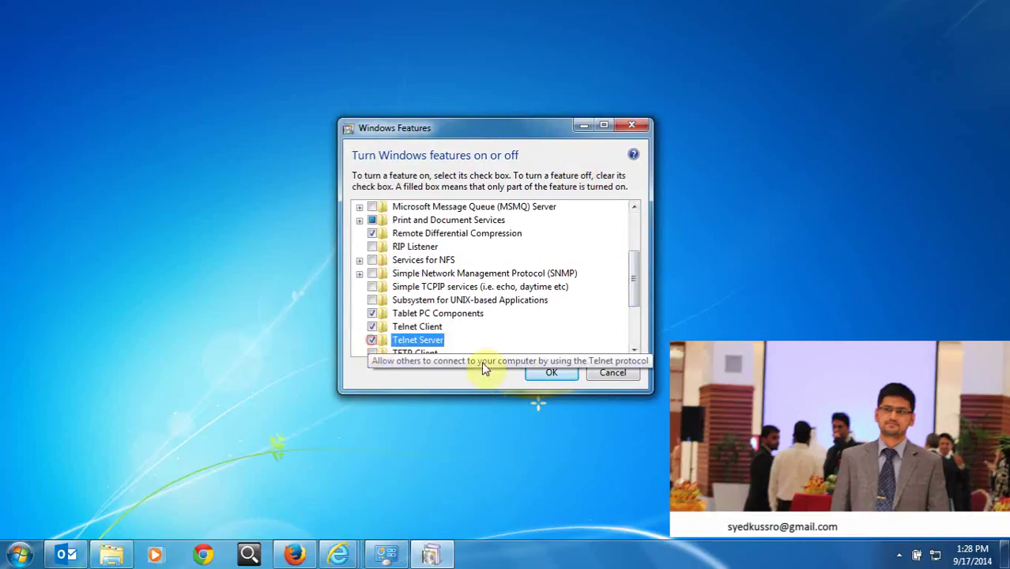
click(543, 375)
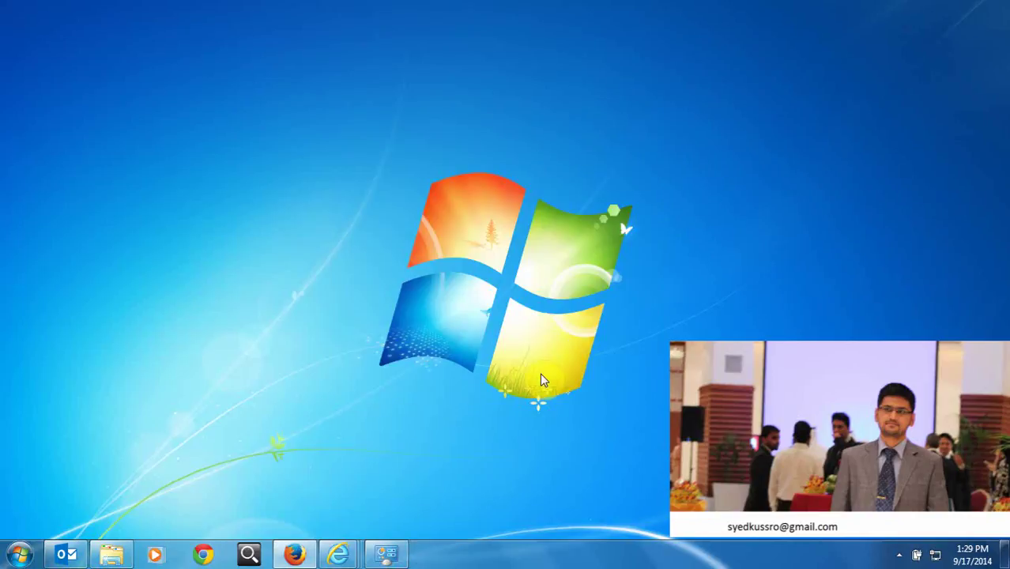
Launch services.msc from Run, maximize the console, and select the Telnet service.
click(18, 558)
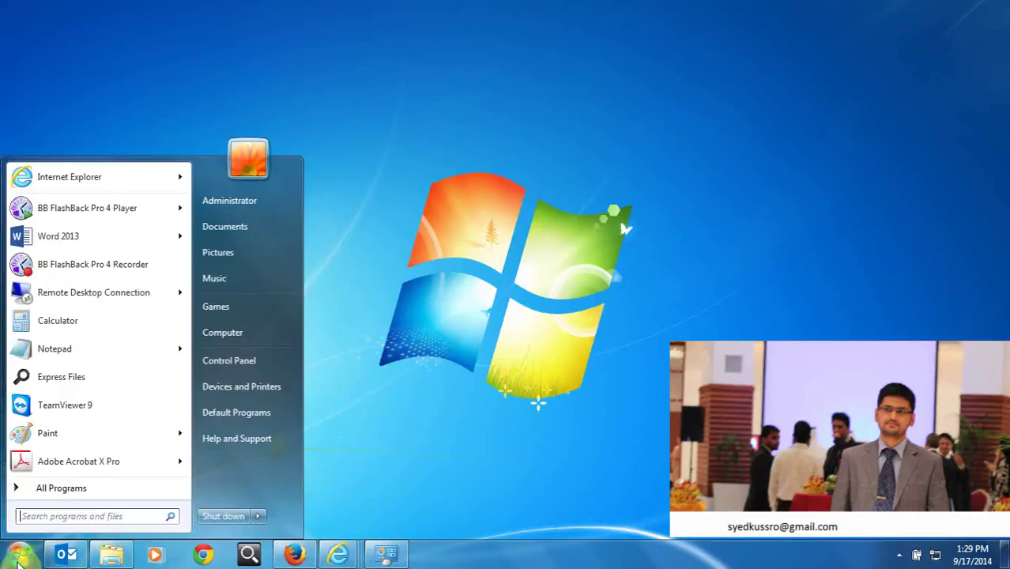
key(super+r)
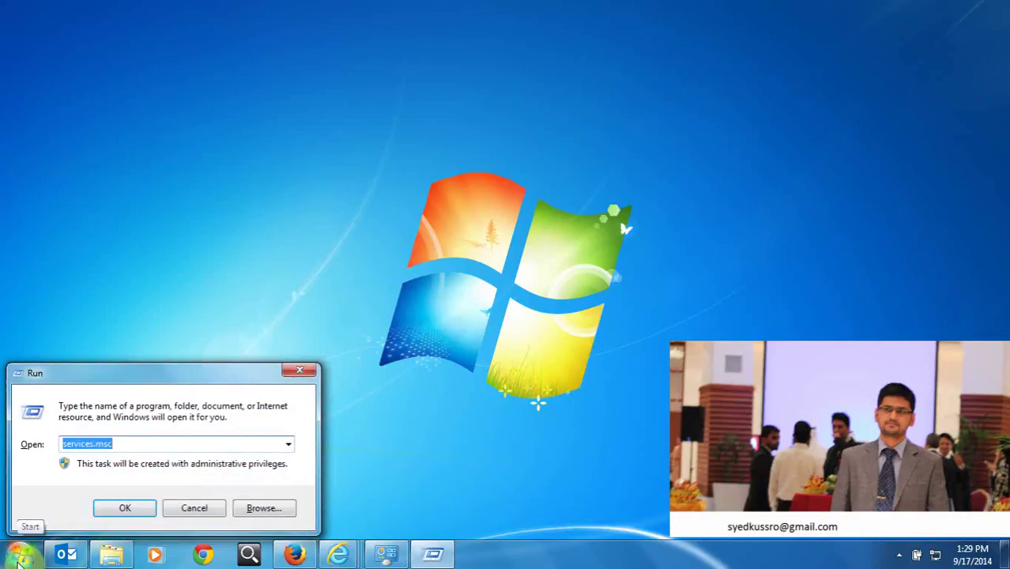
key(Return)
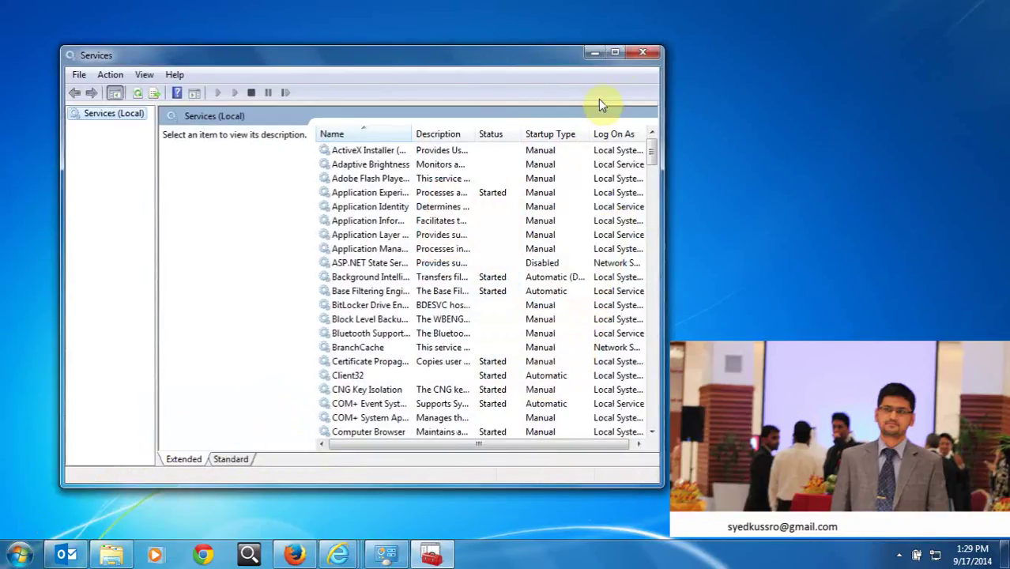
click(616, 54)
click(313, 229)
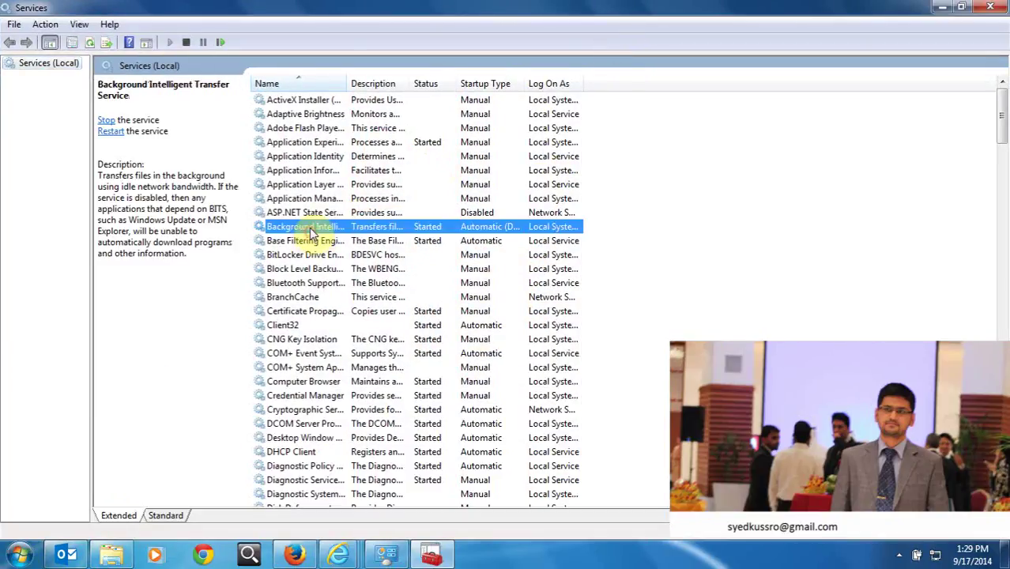
key(t)
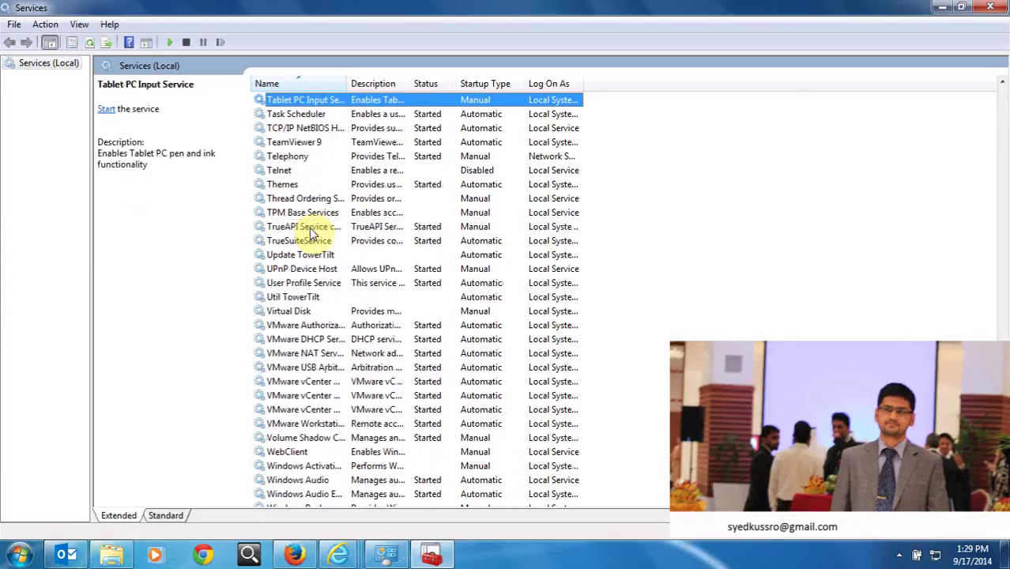
key(Down)
key(Down)
key(Down)
key(Down)
key(Down)
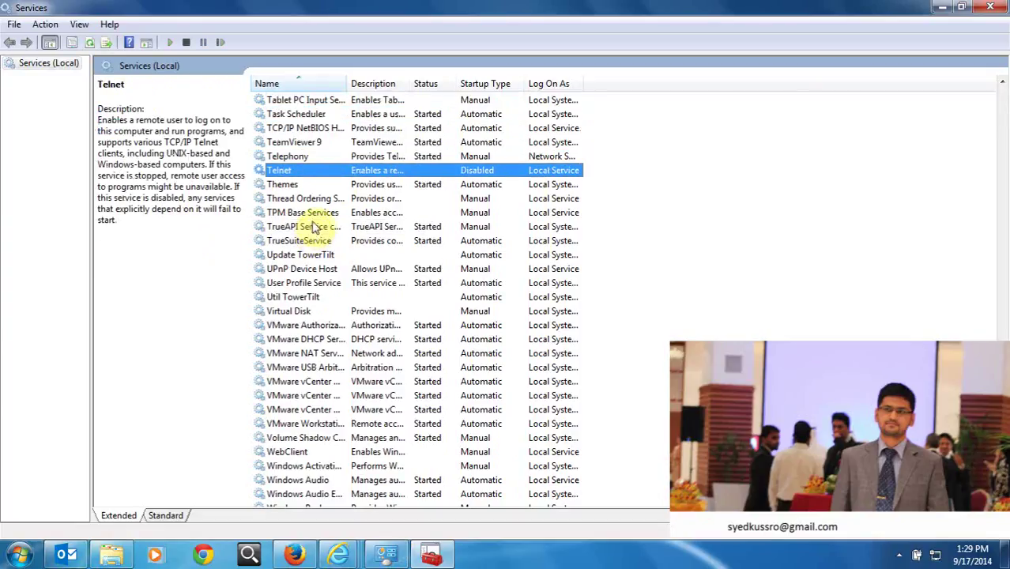
Set the Telnet service's startup type to Automatic and apply it.
right_click(335, 178)
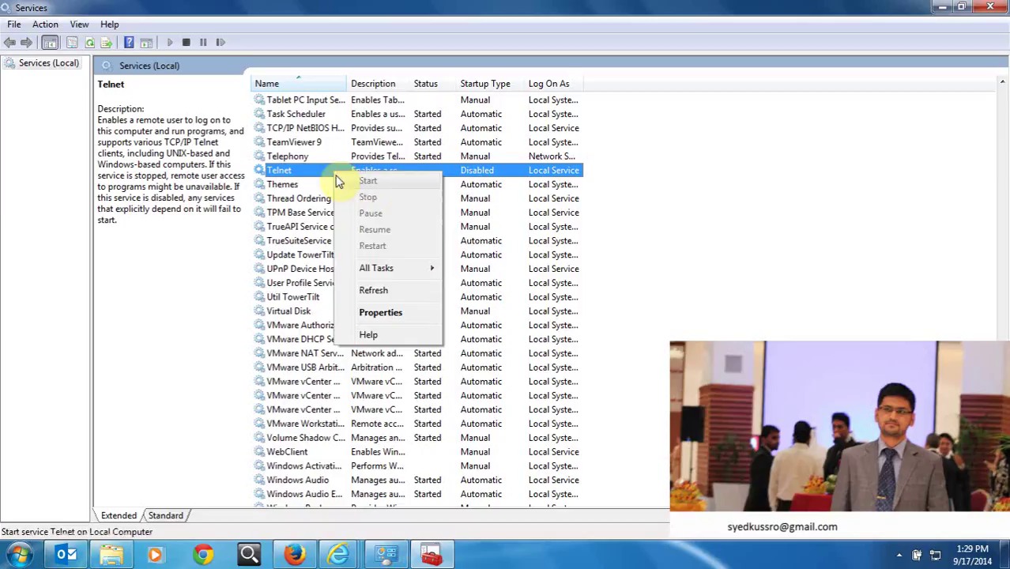
click(380, 309)
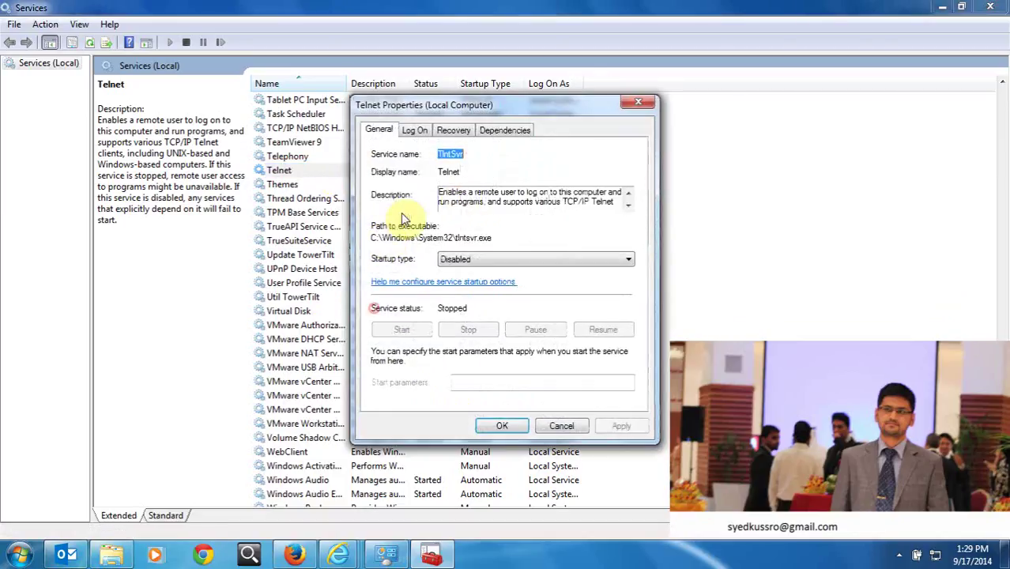
click(479, 259)
click(473, 281)
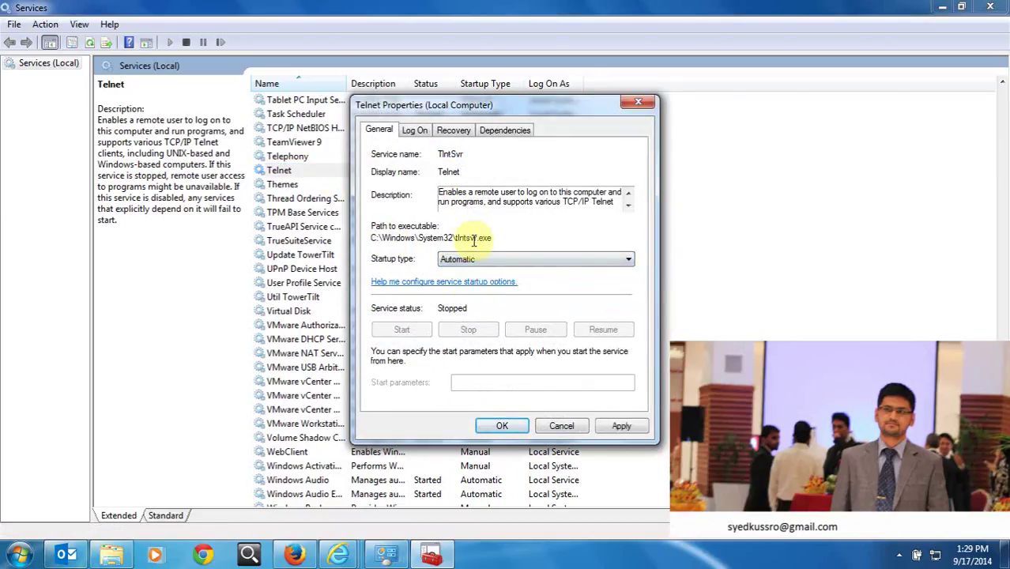
click(442, 261)
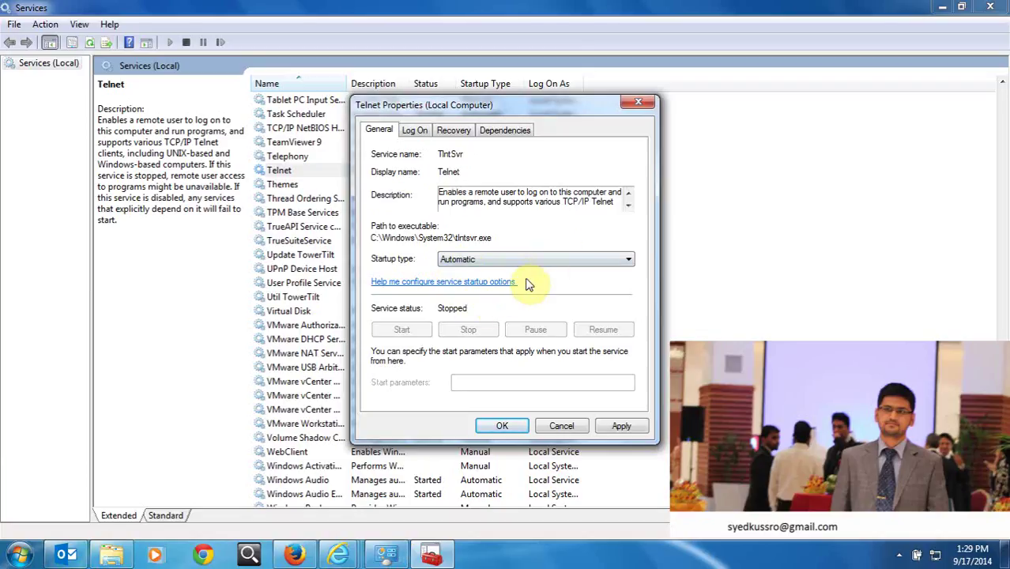
click(601, 427)
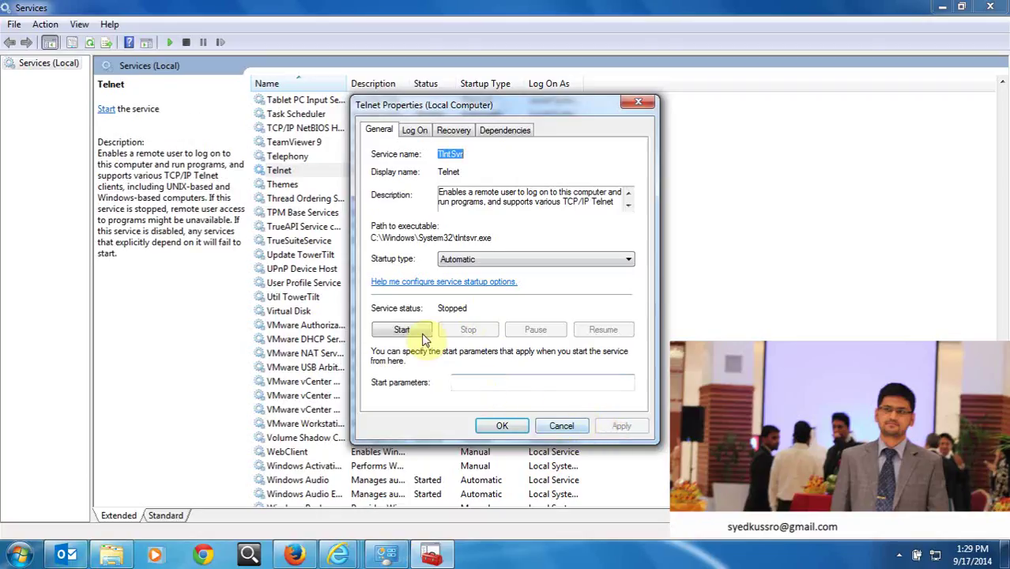
Start the Telnet service, close its properties, refresh the list, and close Services.
click(423, 336)
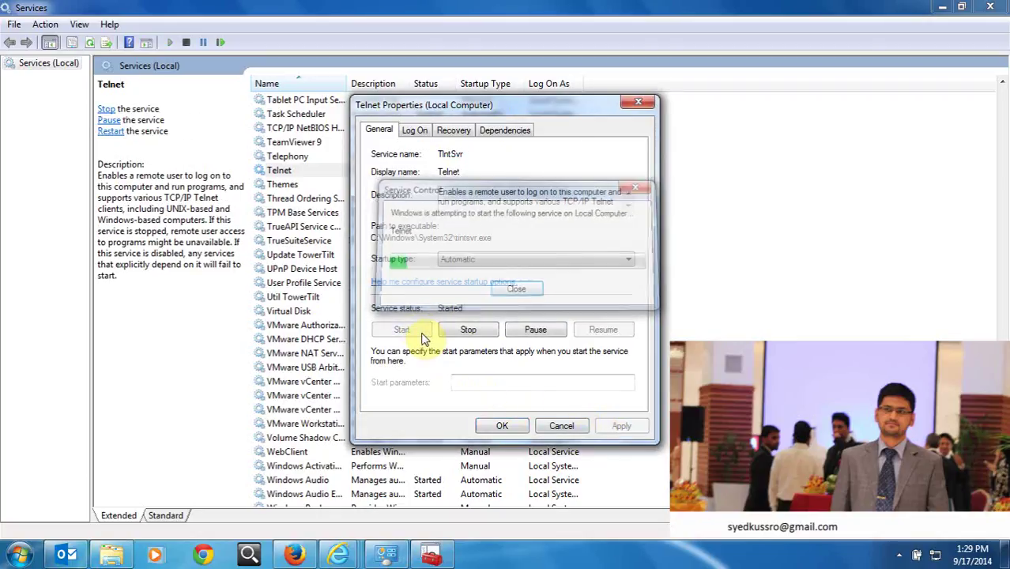
click(496, 427)
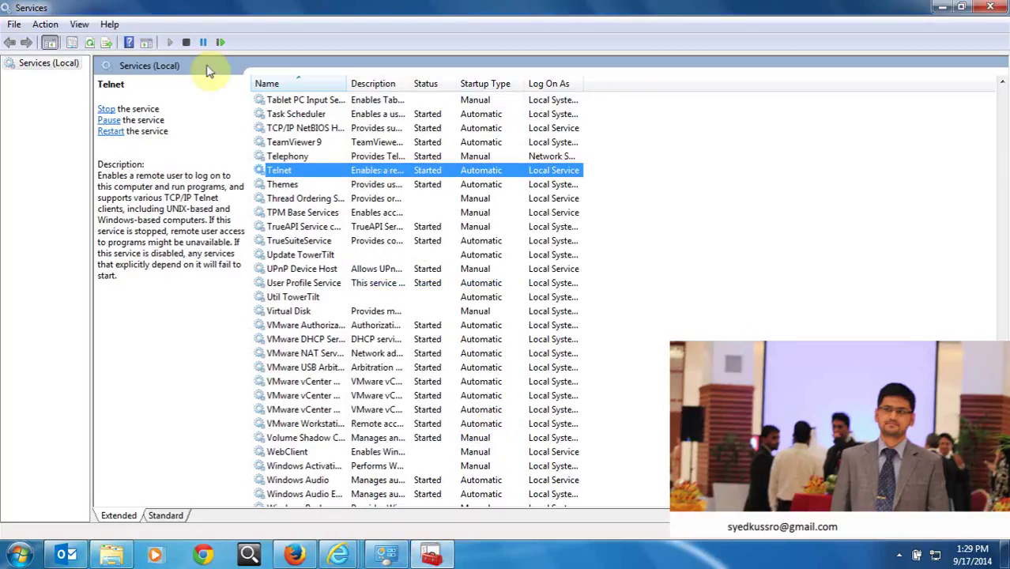
click(90, 42)
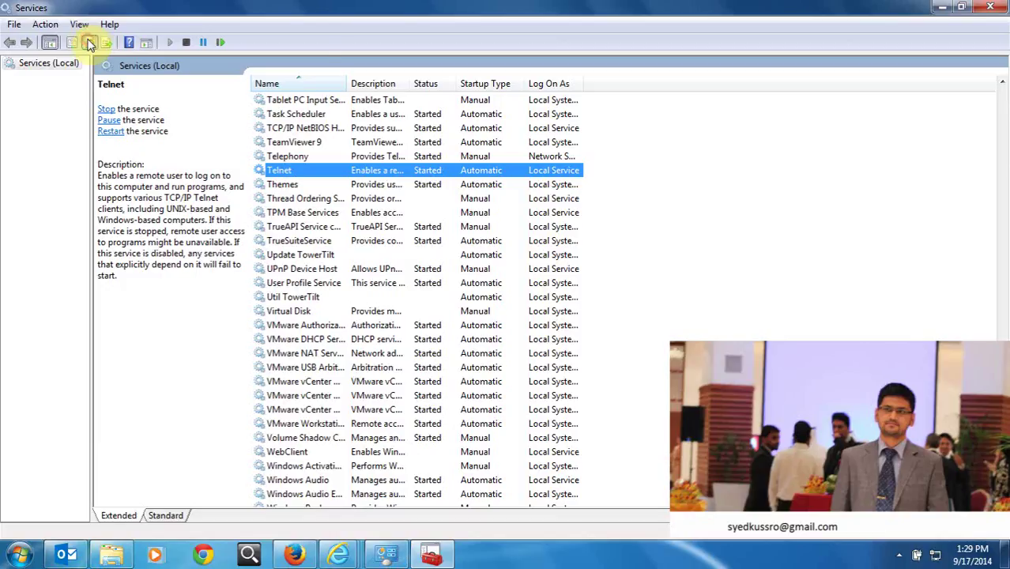
click(991, 7)
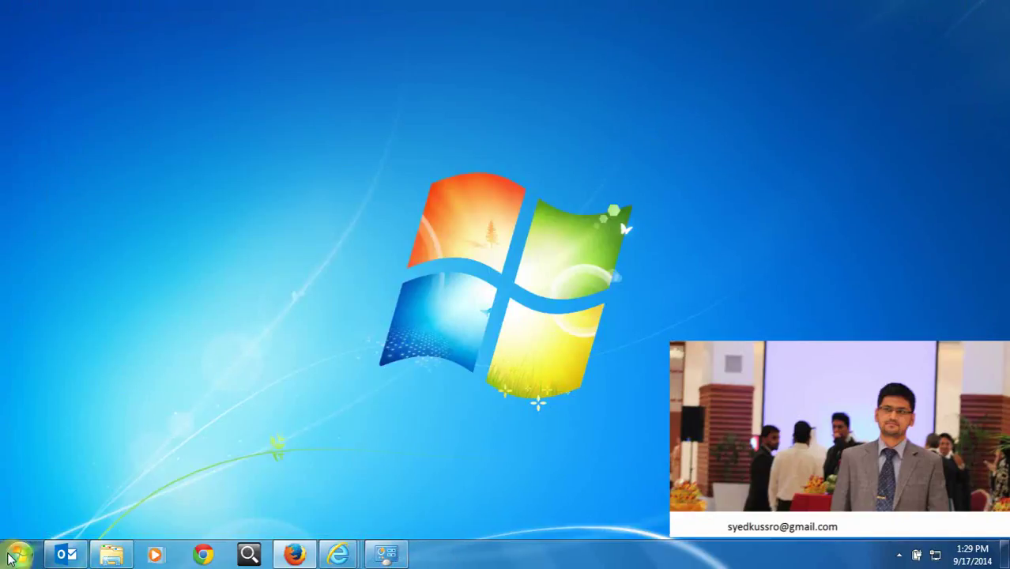
Launch Computer Management from Computer's Manage option, showing Shared Folders and Local Users and Groups.
click(19, 554)
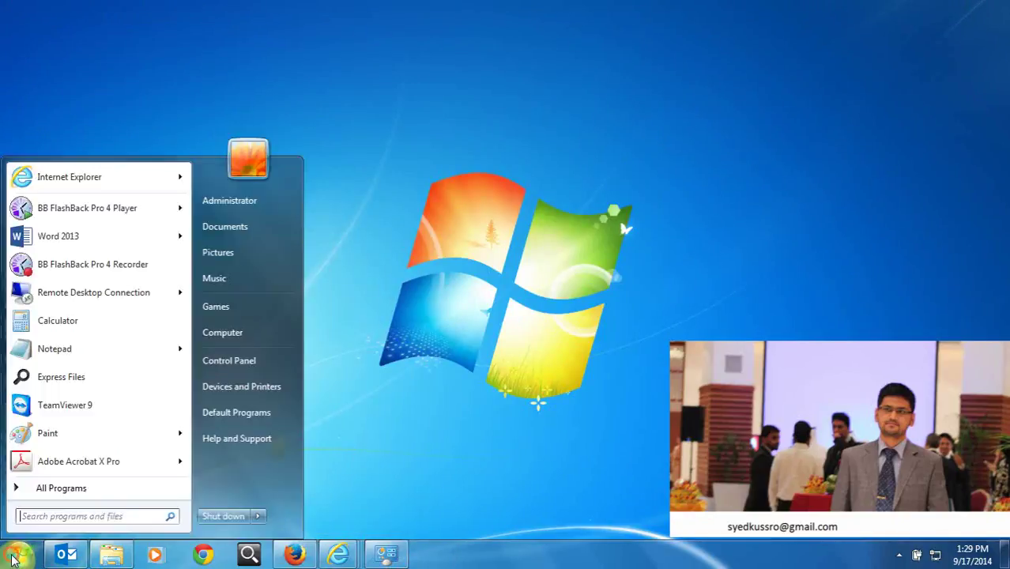
right_click(242, 336)
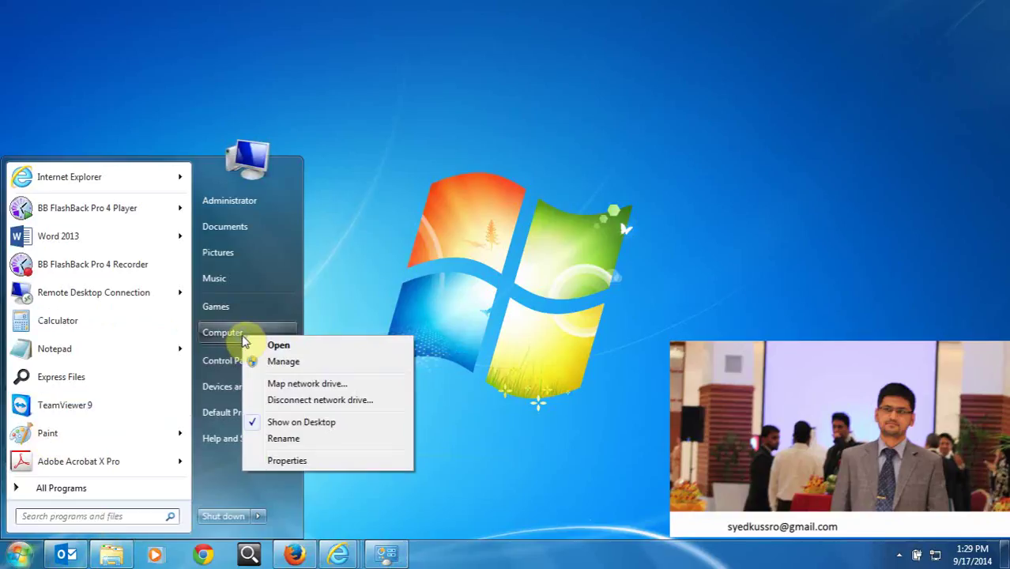
click(283, 361)
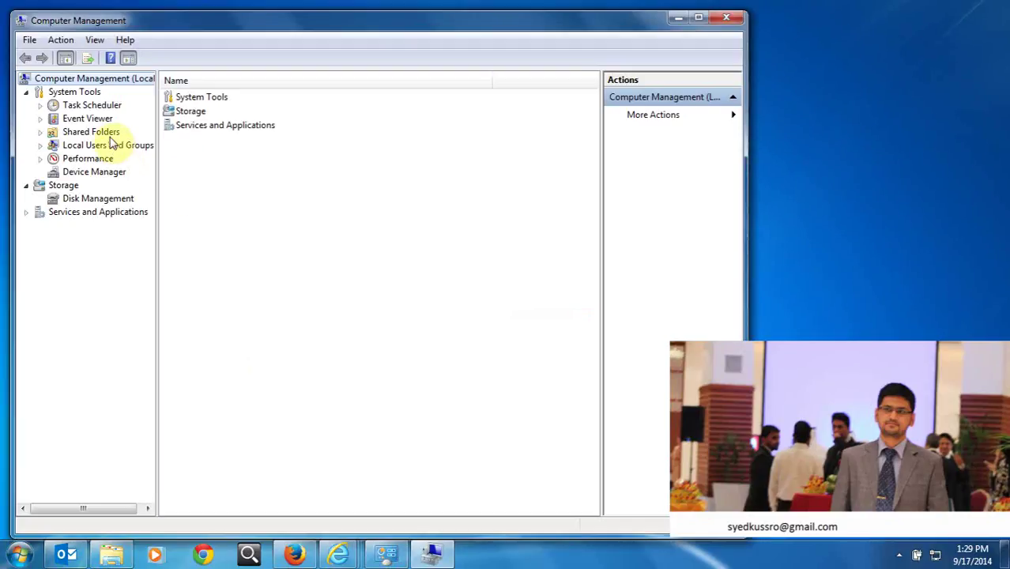
click(99, 132)
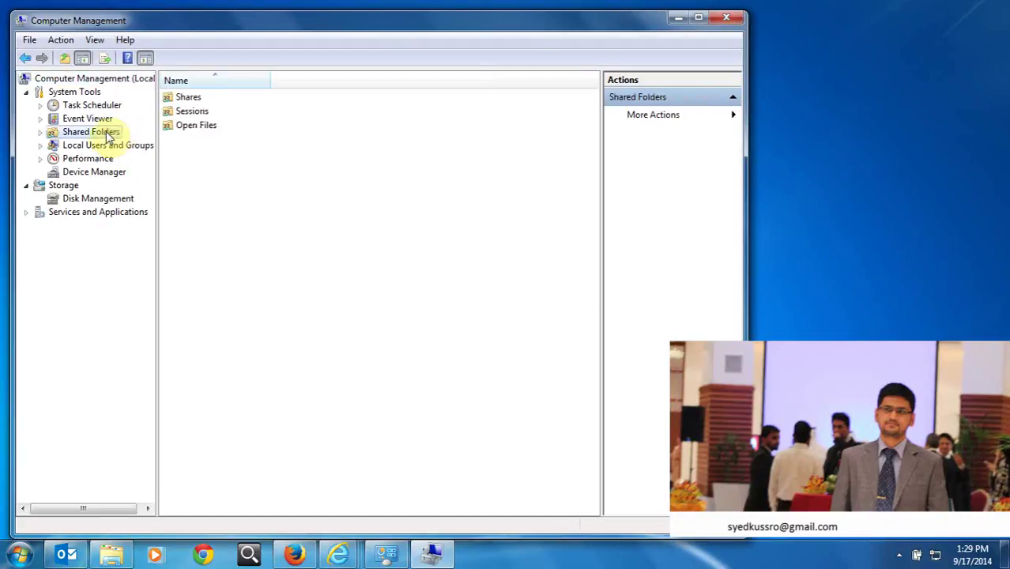
double_click(91, 146)
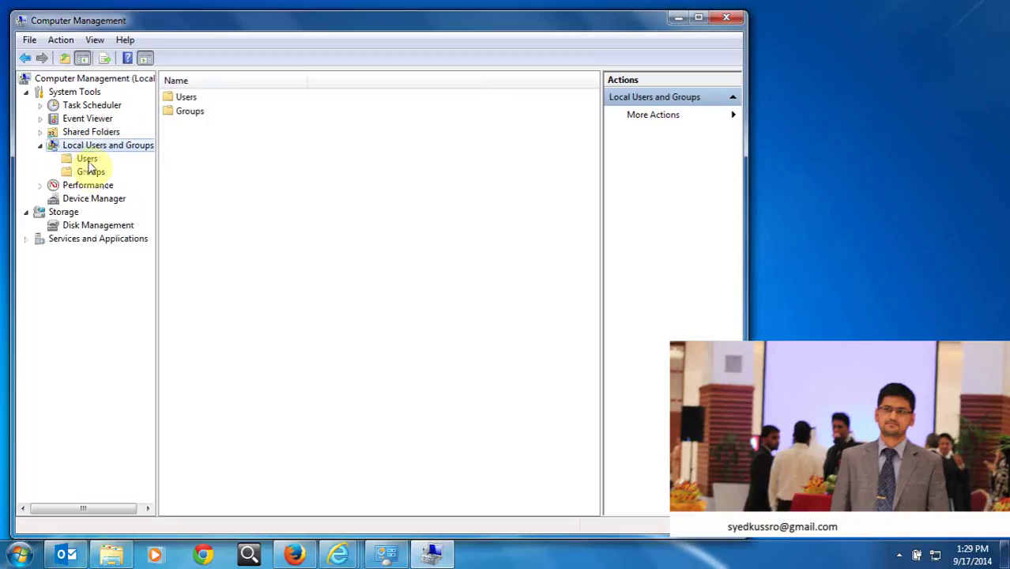
Start a new local user in Users, entering the user name and the password twice.
click(89, 162)
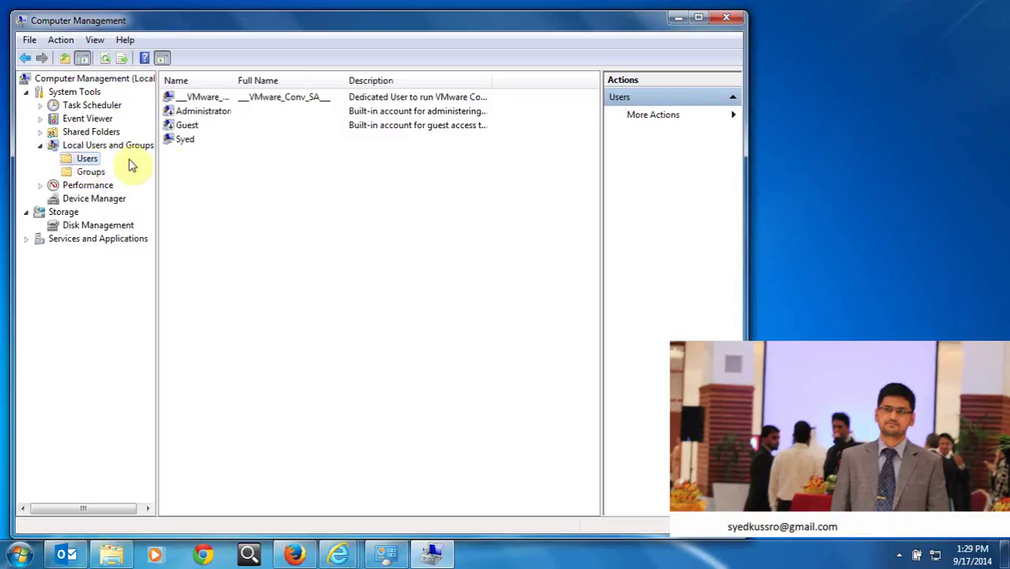
right_click(205, 172)
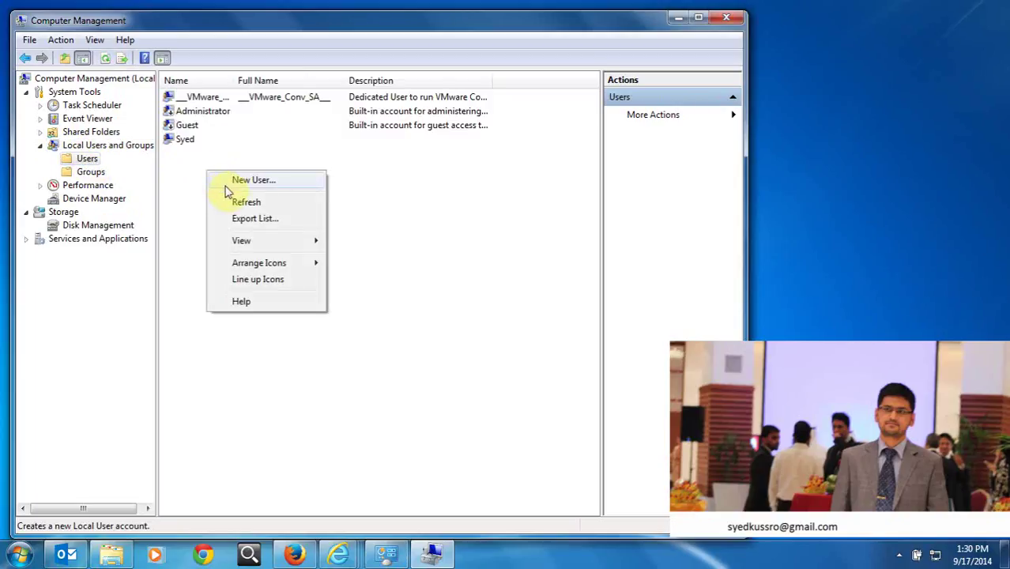
click(237, 182)
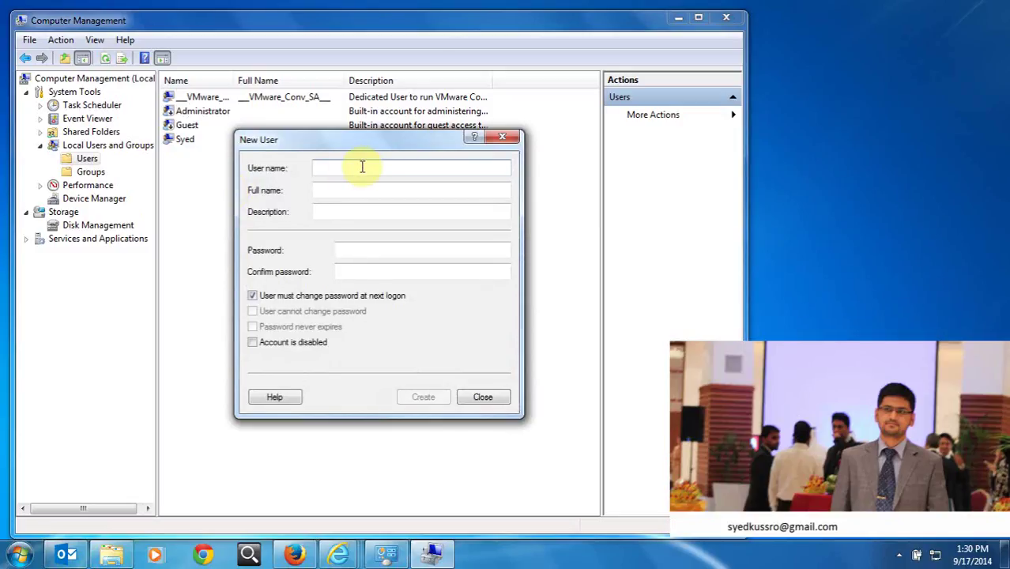
text(syedkussro)
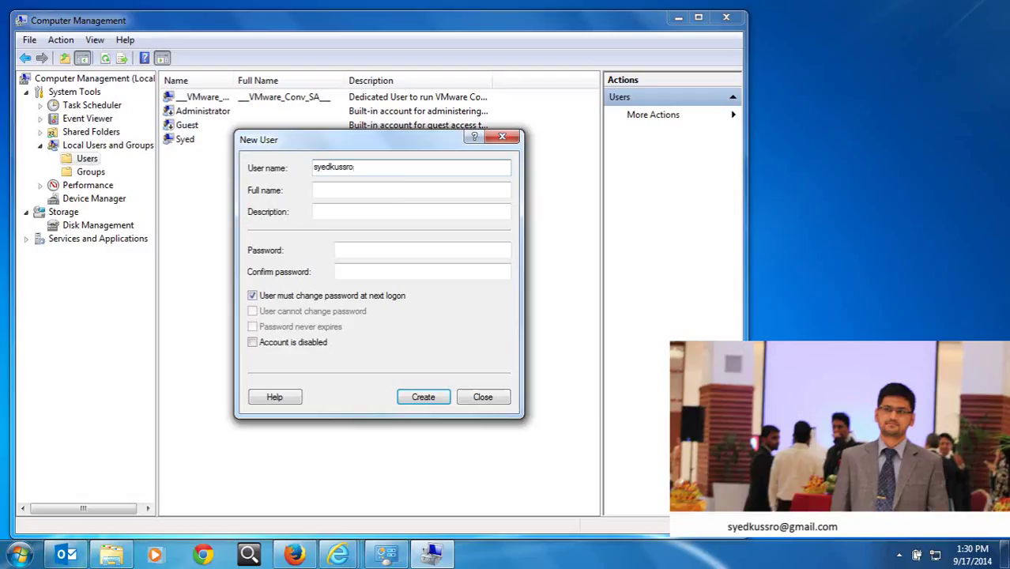
click(385, 250)
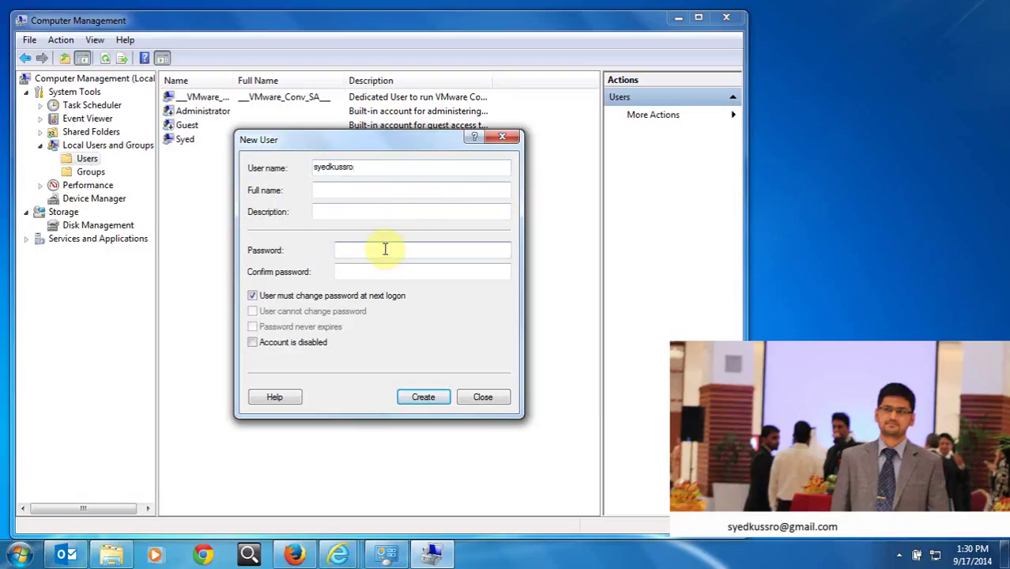
text(••)
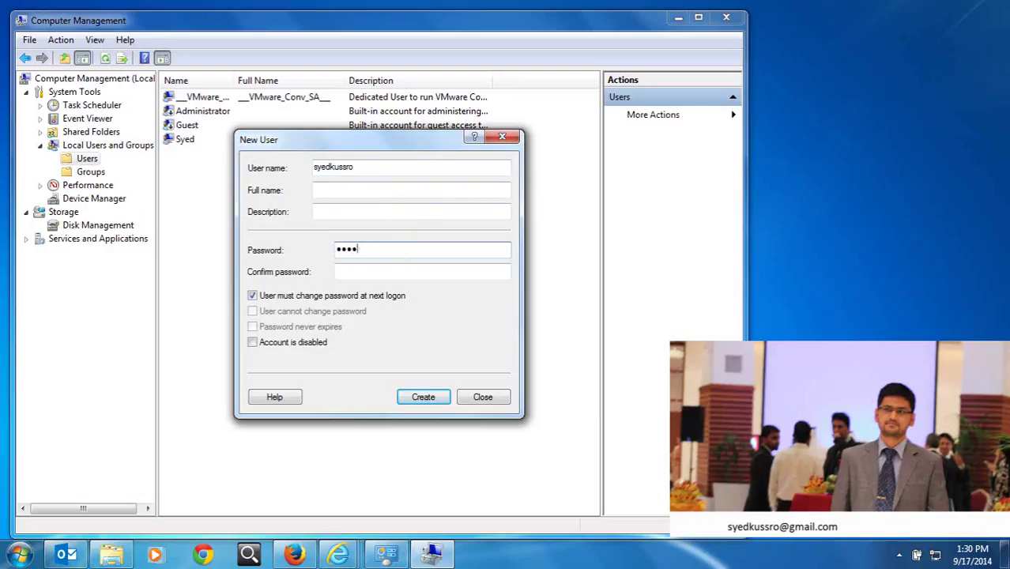
key(Tab)
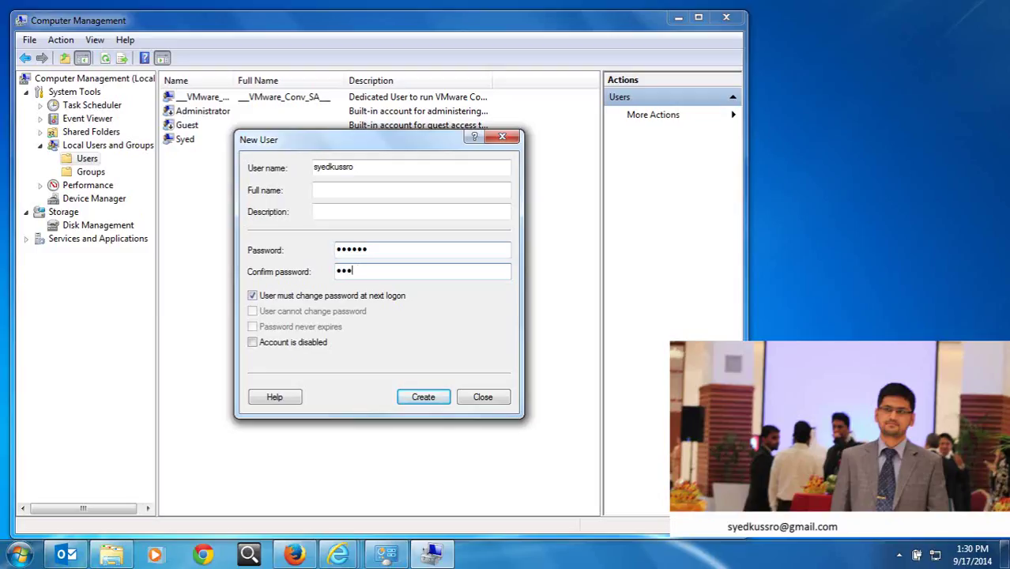
Clear 'must change password', tick 'cannot change' and 'never expires', then create the user.
click(285, 299)
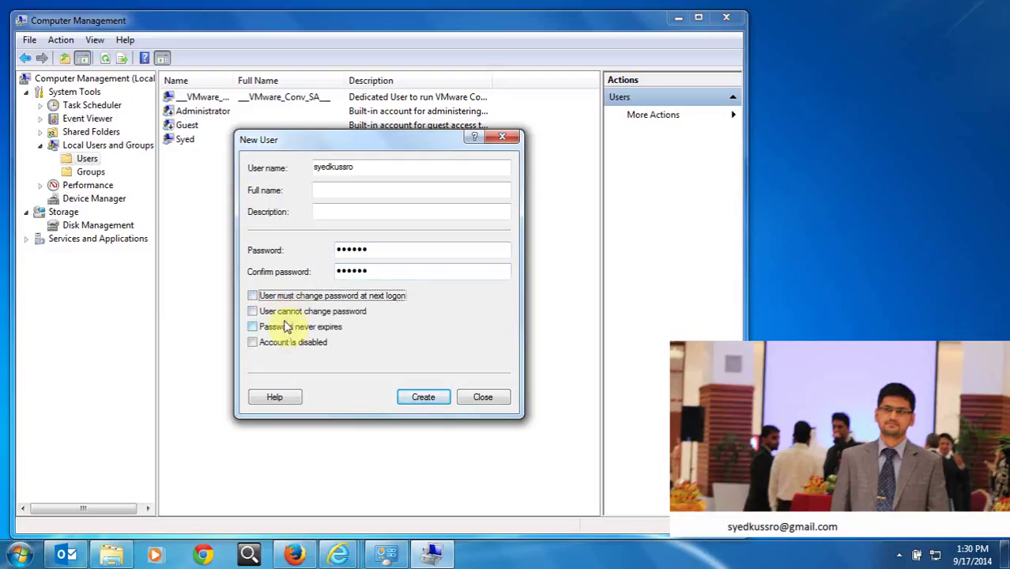
click(286, 315)
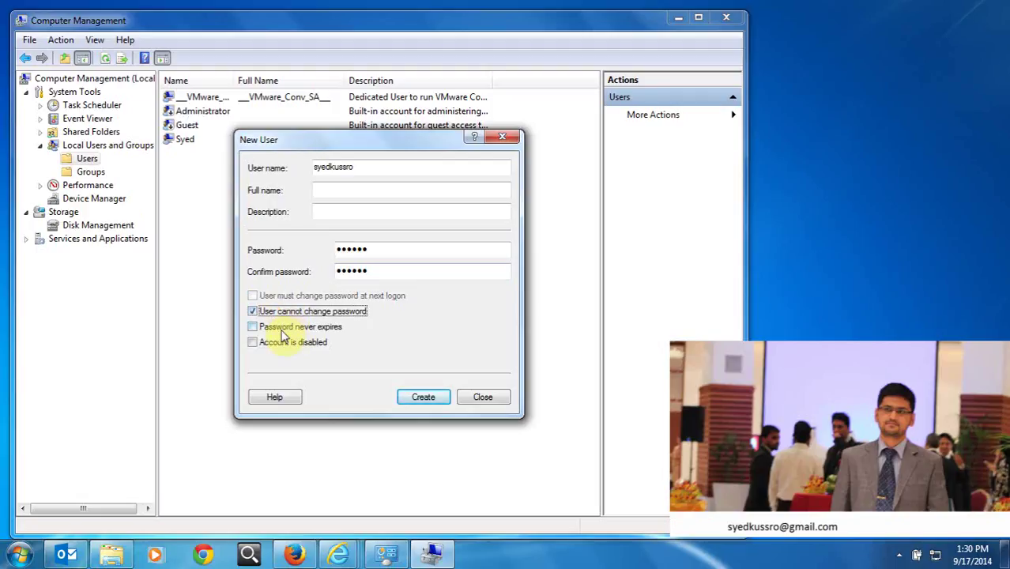
click(282, 329)
click(413, 395)
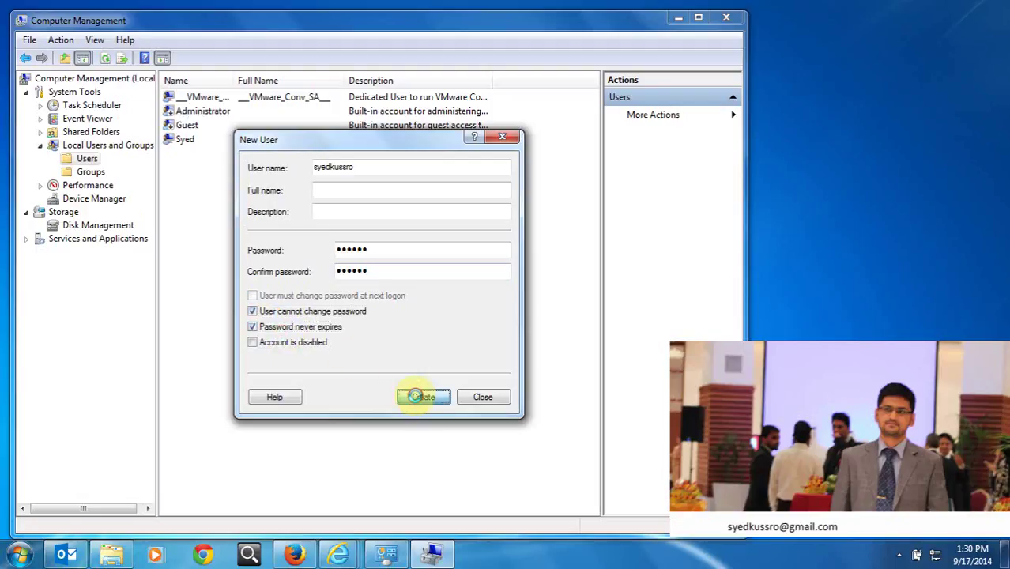
Close the New User form and begin adding a group in the new user's Member Of properties.
click(483, 397)
click(217, 157)
right_click(218, 161)
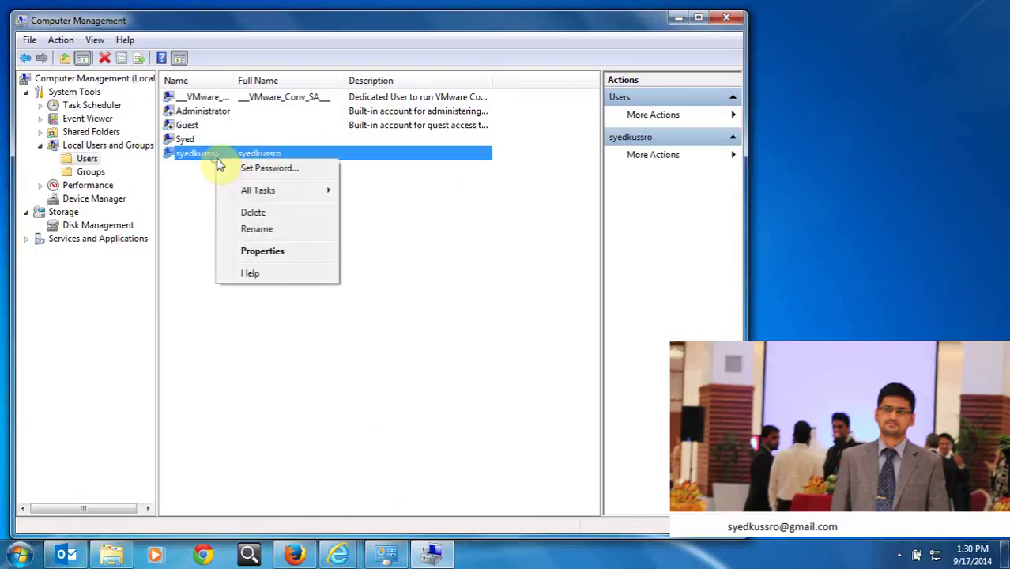
click(244, 253)
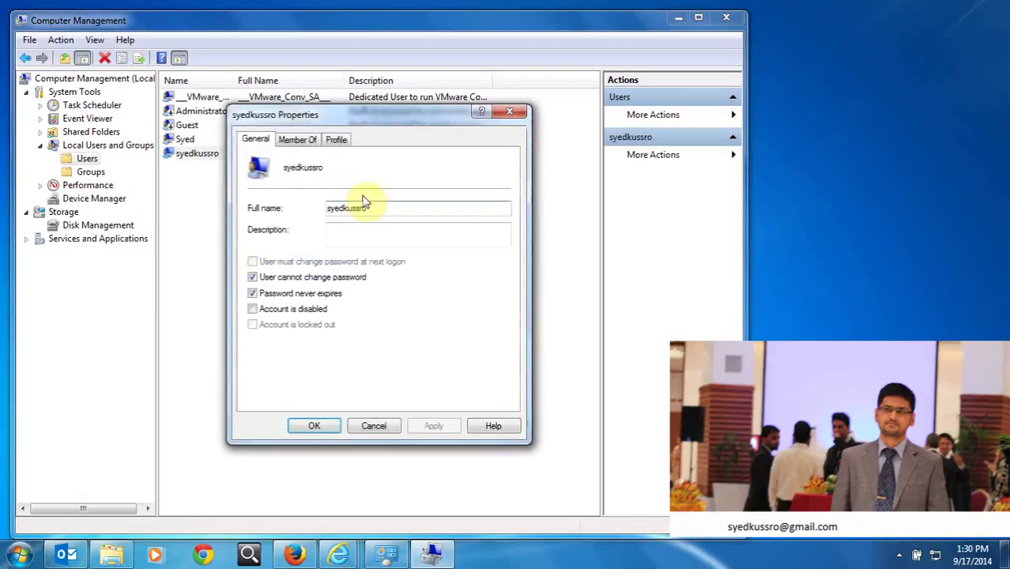
click(310, 139)
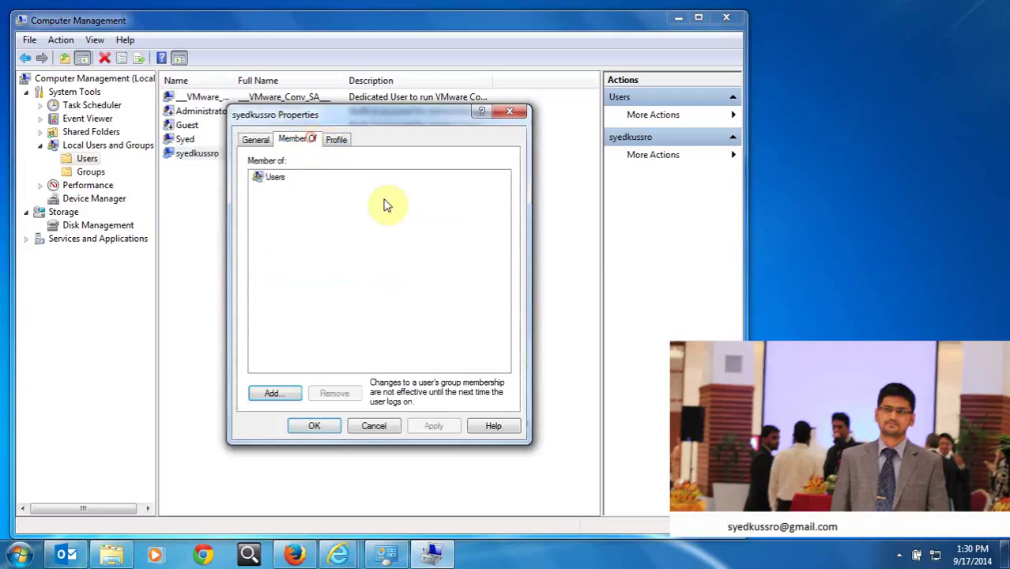
click(286, 392)
Find and add the TelnetClients group, save the membership, and refresh the user list.
click(299, 296)
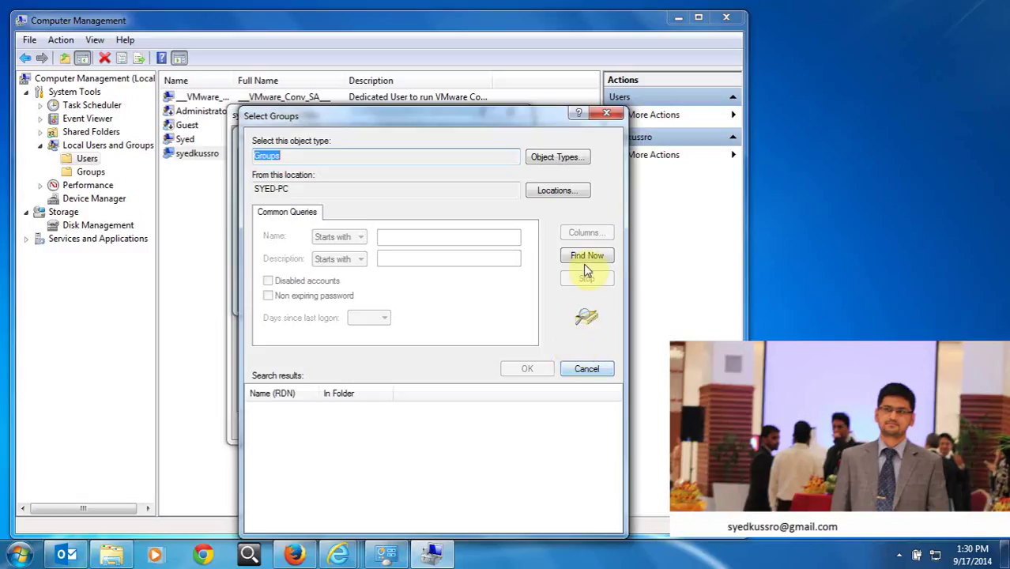
click(586, 258)
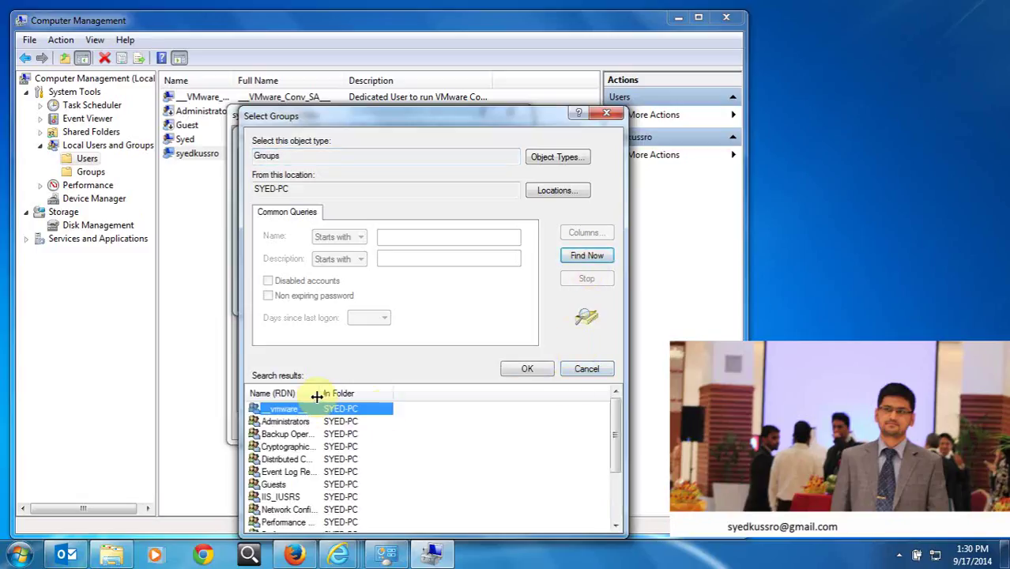
drag(315, 396, 370, 394)
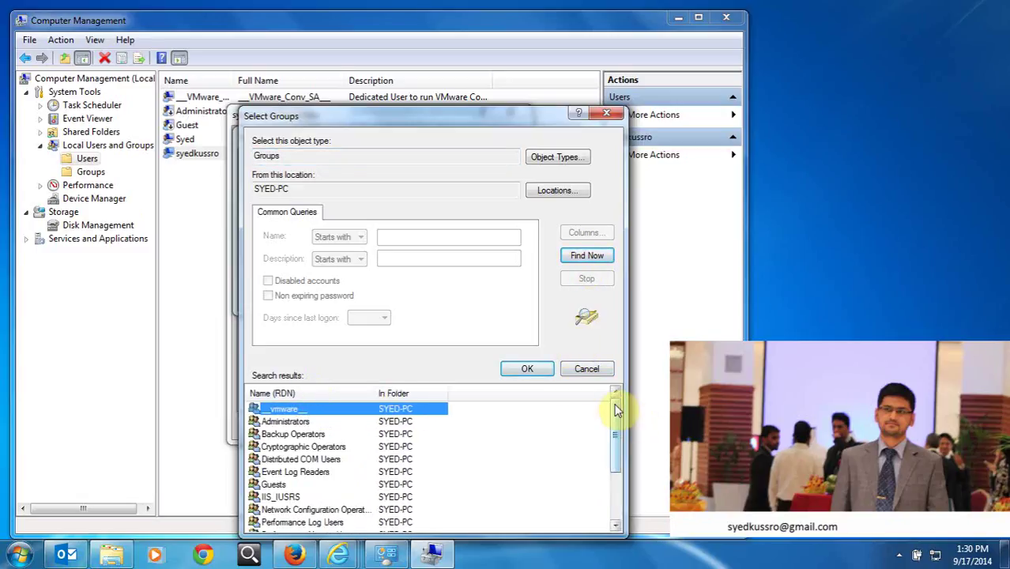
drag(616, 408, 622, 490)
click(303, 510)
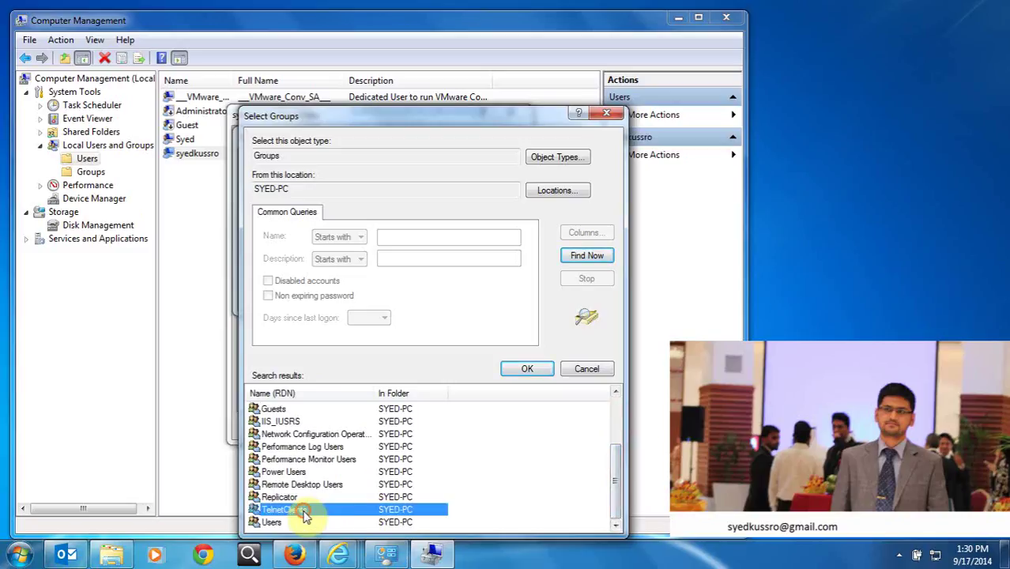
click(528, 372)
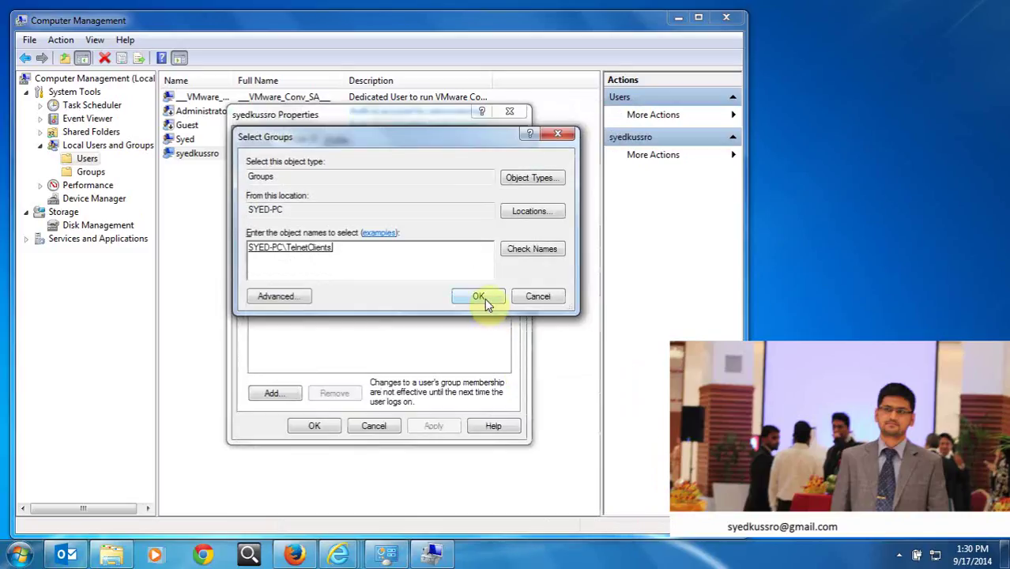
click(484, 301)
click(314, 425)
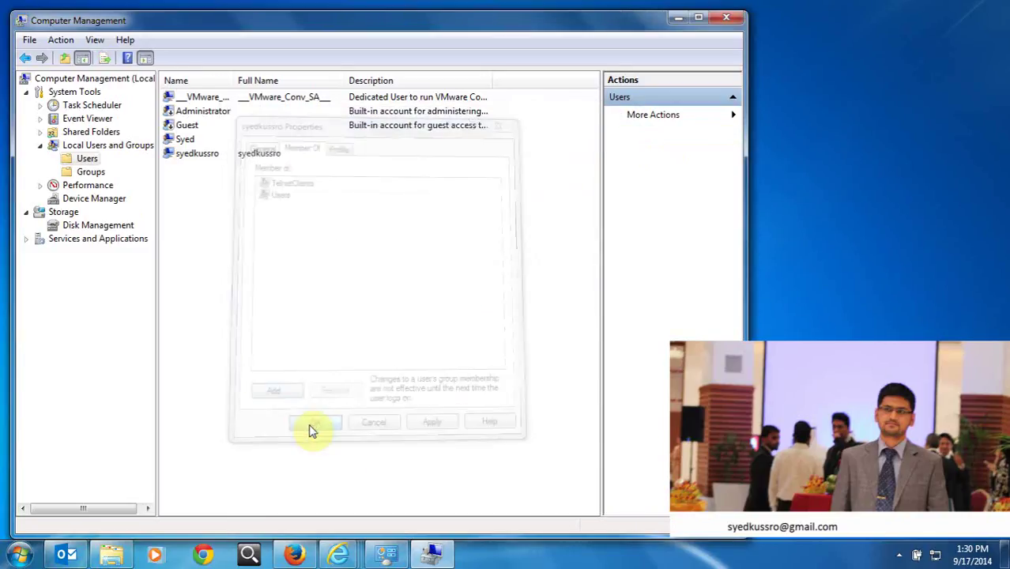
right_click(322, 249)
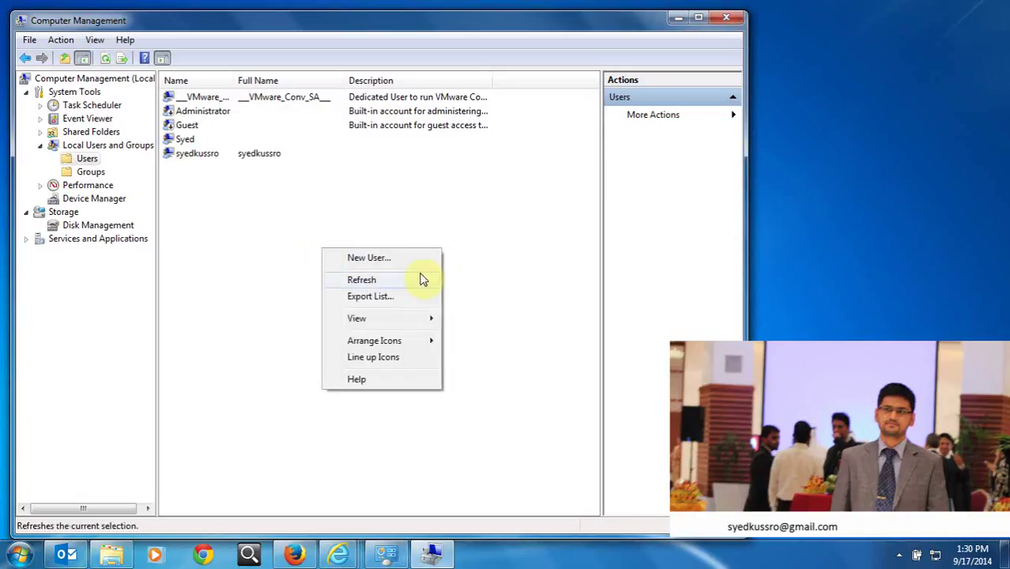
click(391, 284)
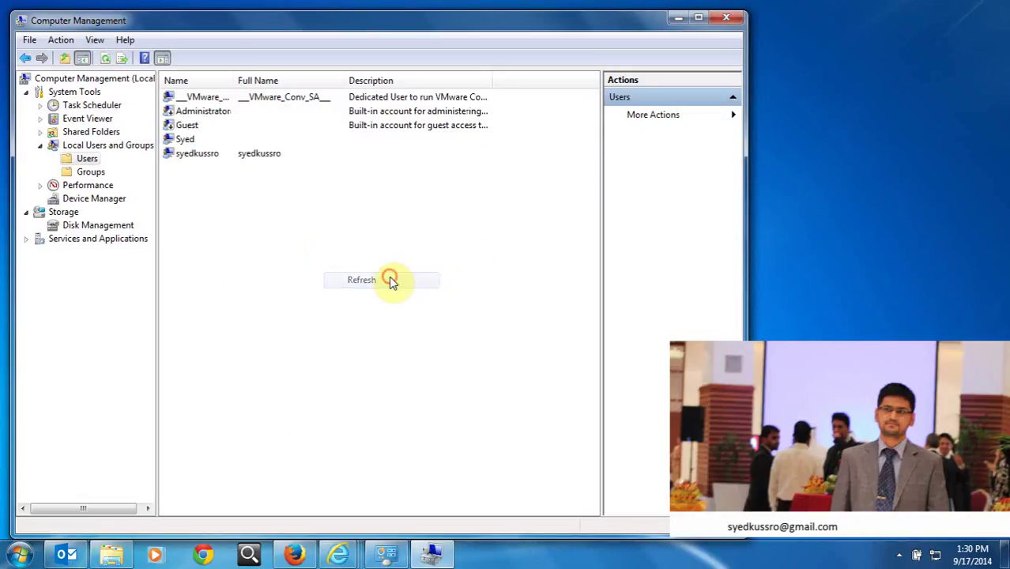
Close Computer Management and launch a Command Prompt with cmd from Run.
click(727, 18)
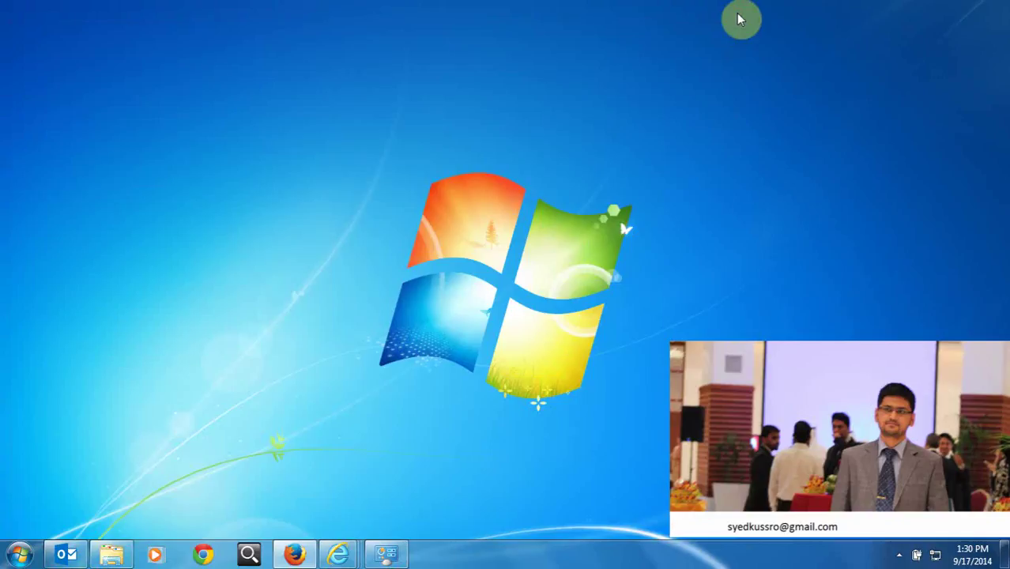
key(super+r)
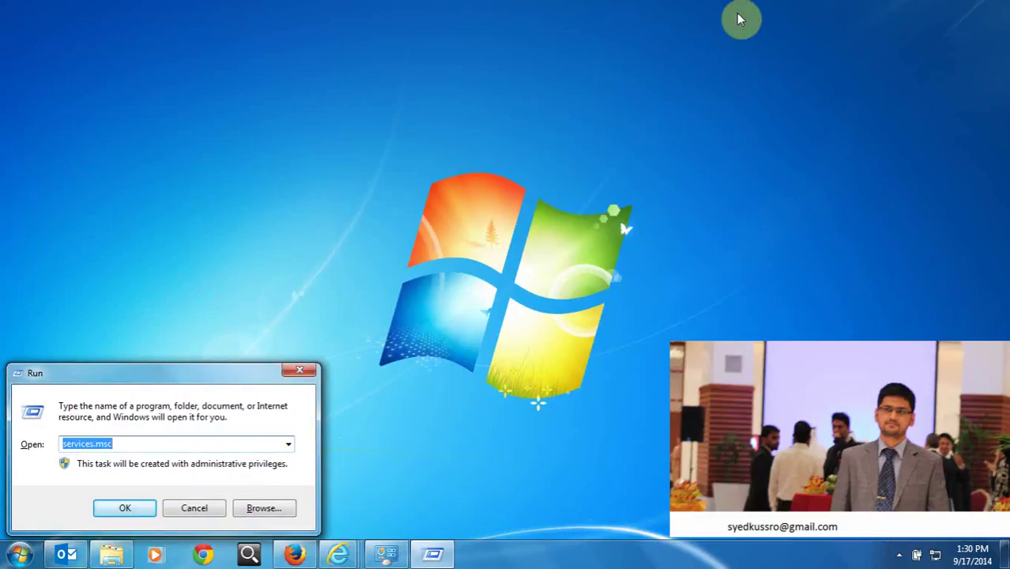
text(cmd)
key(Return)
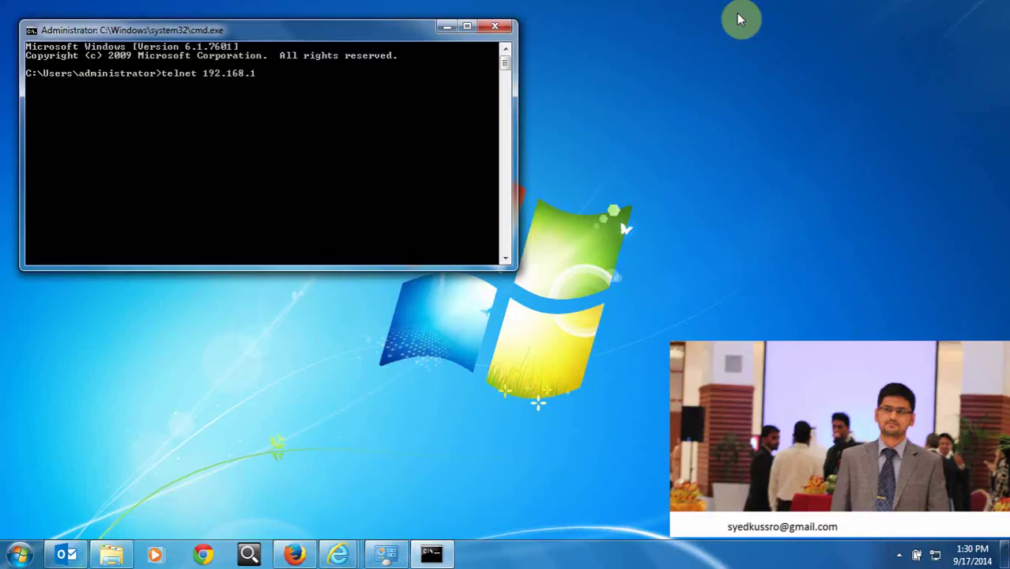
Telnet to 192.168.1.71, accept sending credentials, log in, and list drive D with dir.
key(Return)
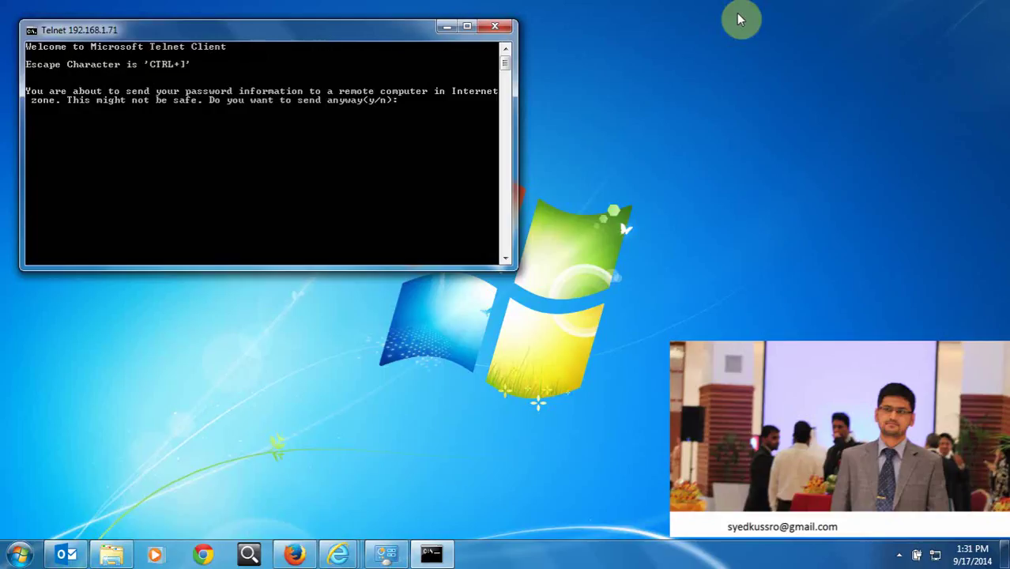
key(Return)
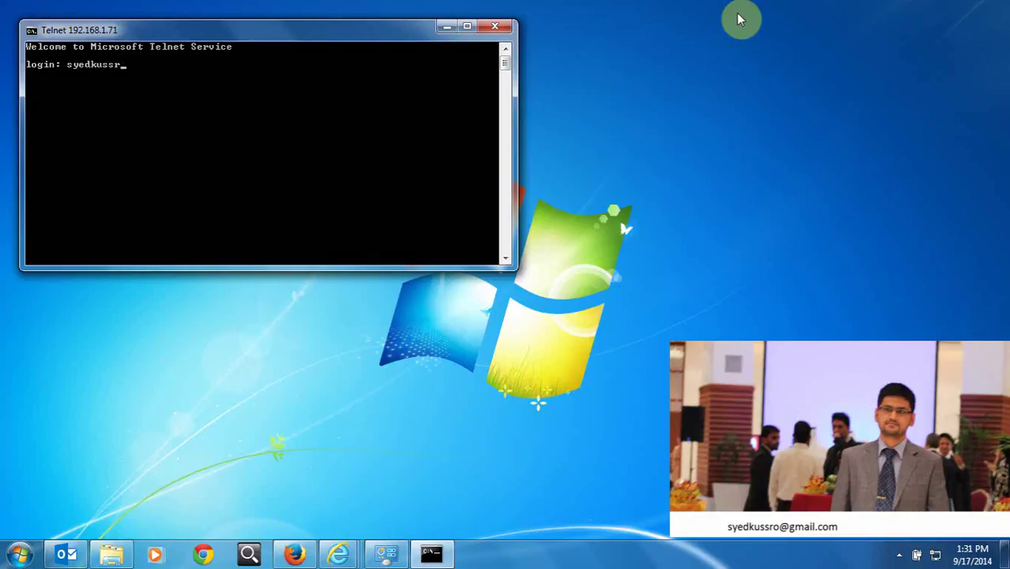
key(Return)
key(Return)
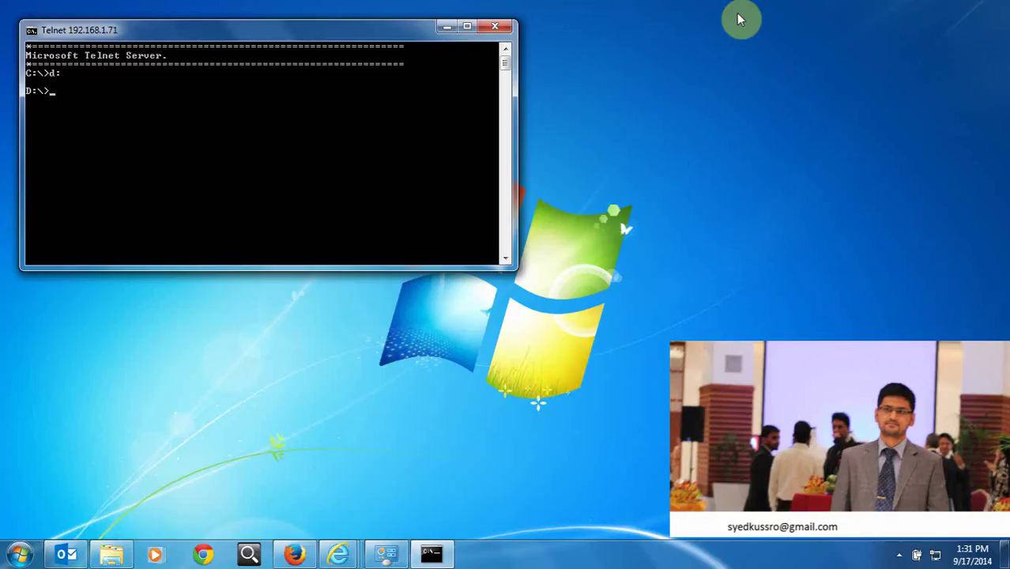
text(dir)
key(Return)
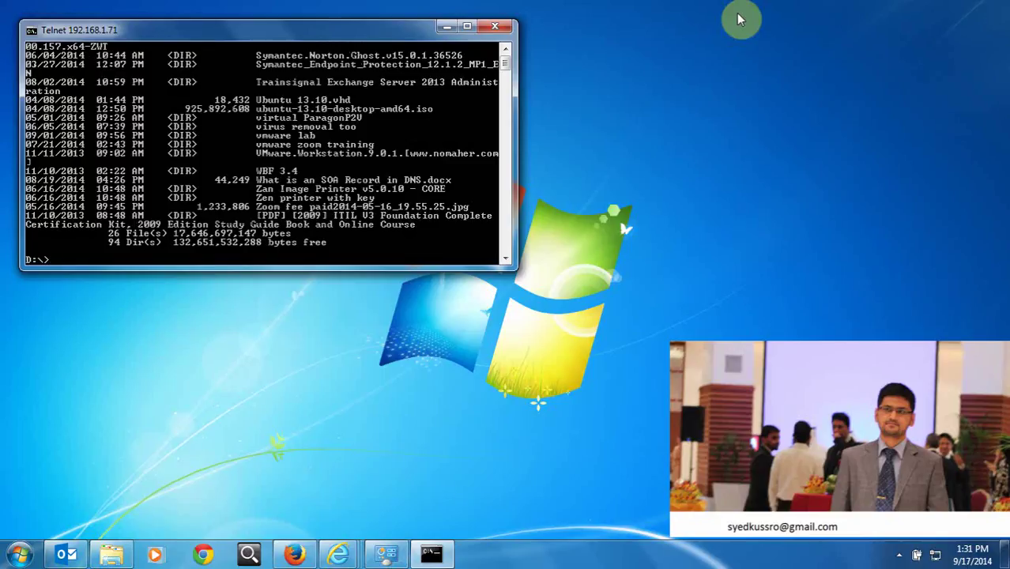